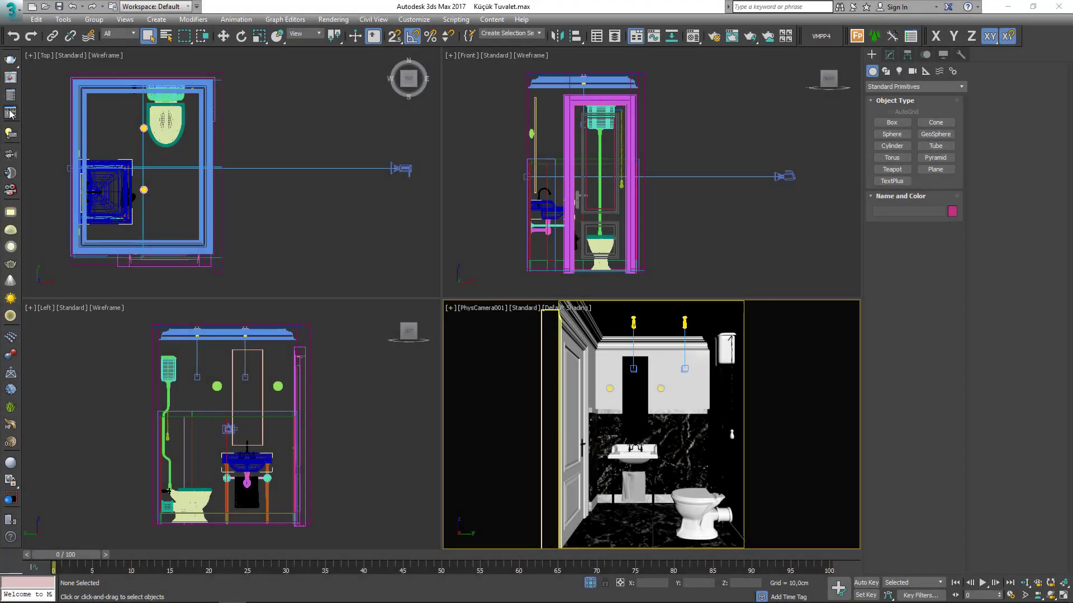
# Go to Render Setup's Render Elements page and bring up the list of addable elements
pyautogui.click(10, 112)
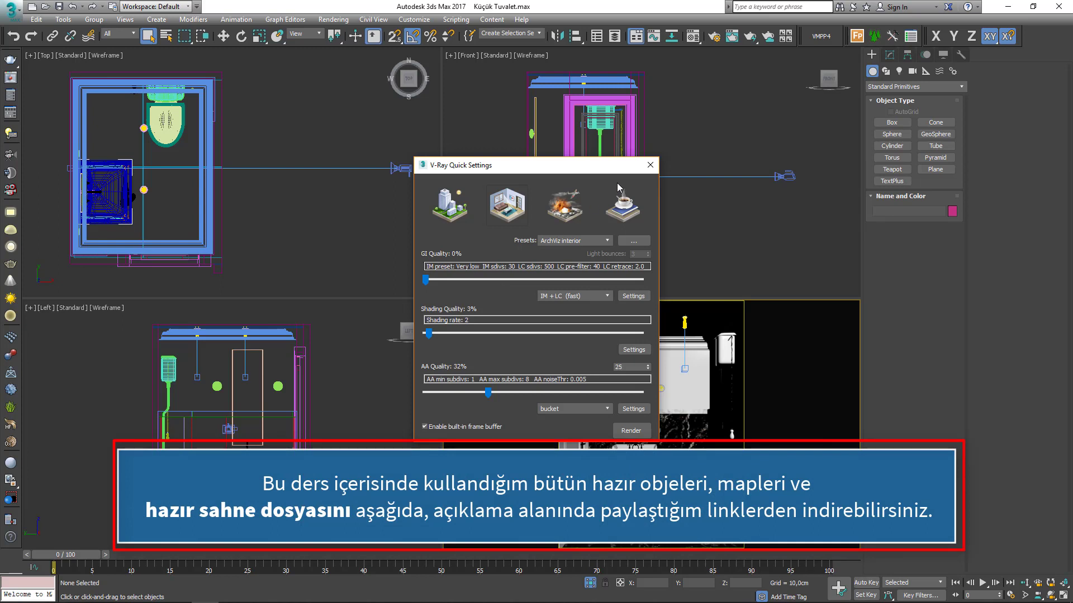
pyautogui.click(655, 167)
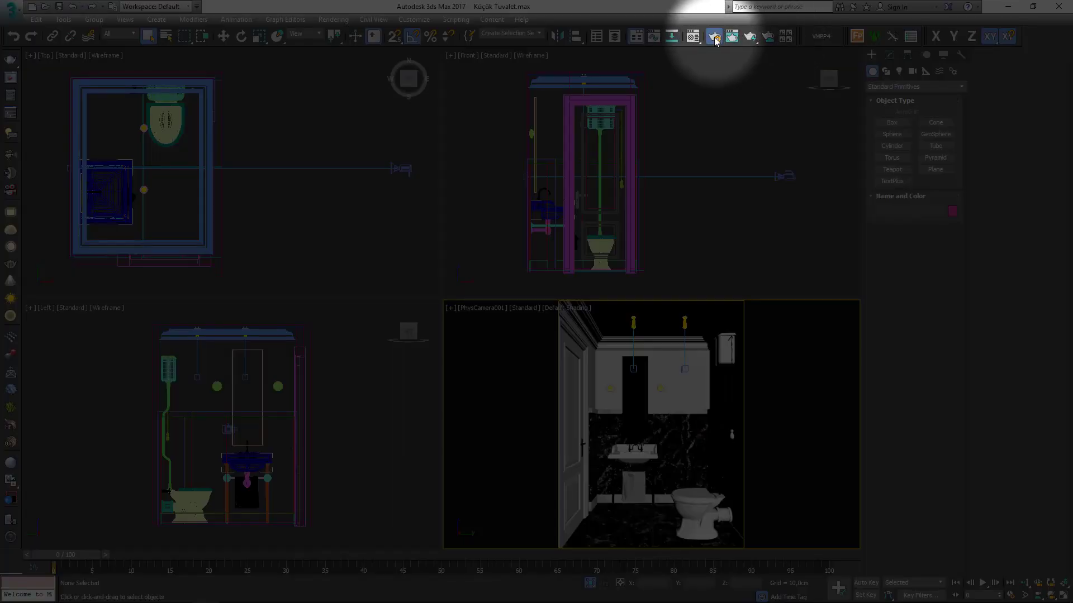
pyautogui.click(714, 38)
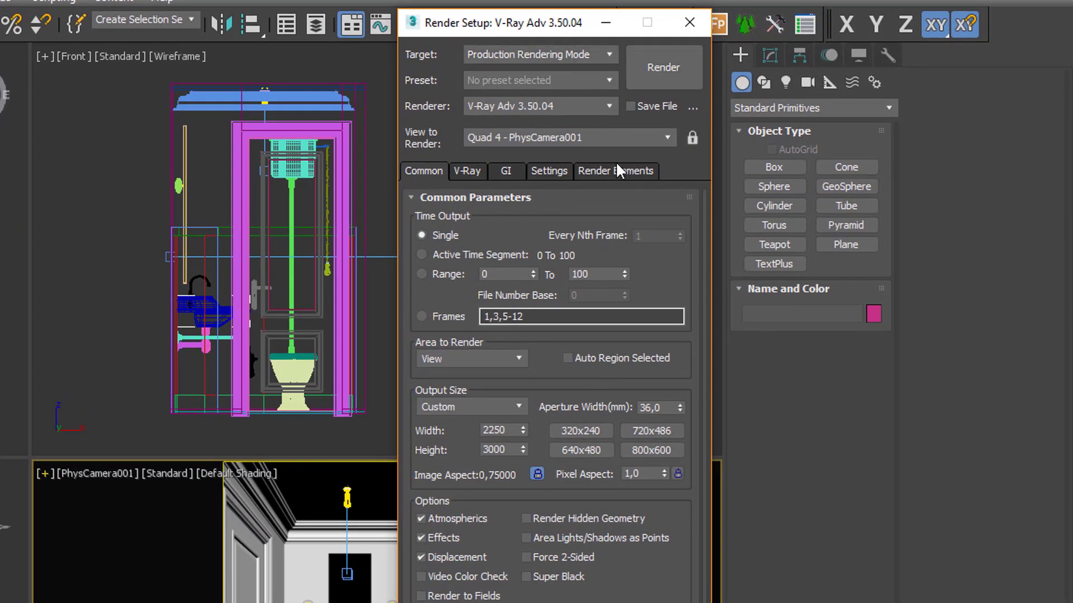
pyautogui.click(617, 168)
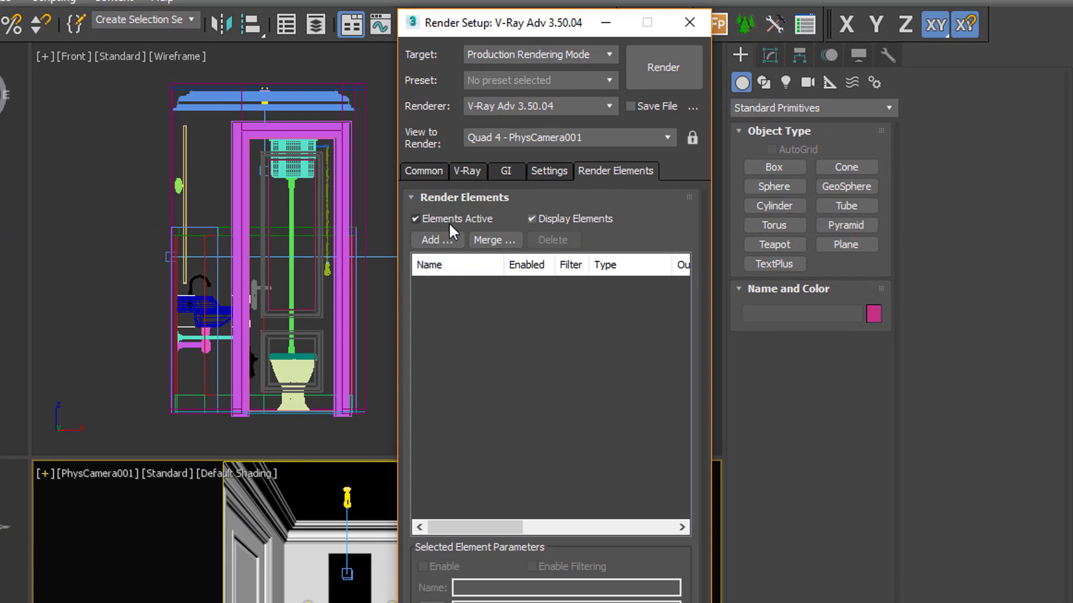
pyautogui.click(441, 237)
# Add a VRayDenoiser render element with the Strong preset (strength 2.0, radius 15.0)
pyautogui.doubleClick(439, 358)
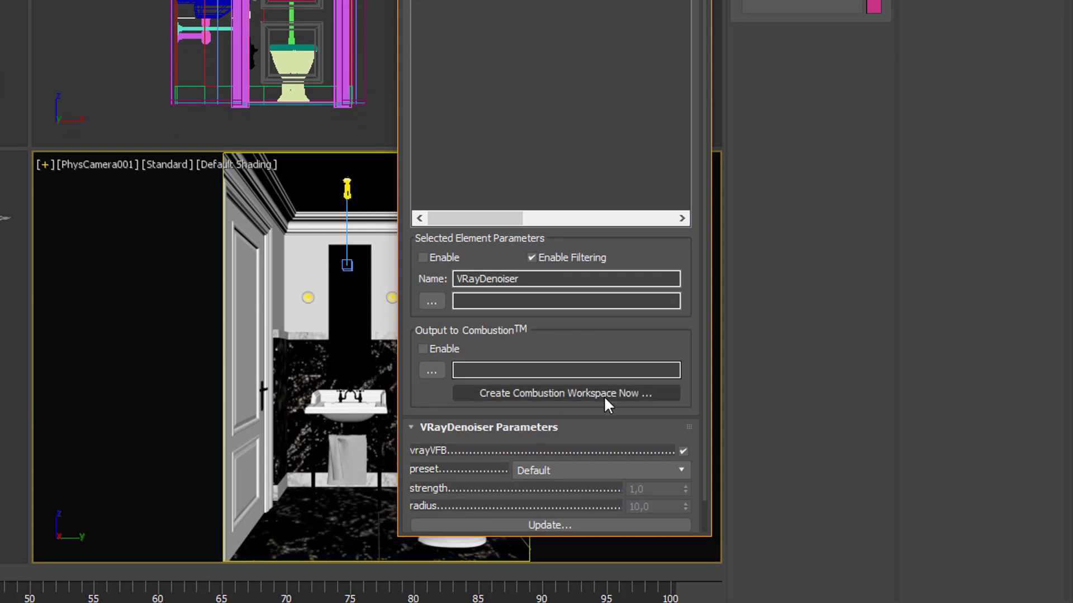
pyautogui.moveTo(613, 358); pyautogui.dragTo(610, 221)
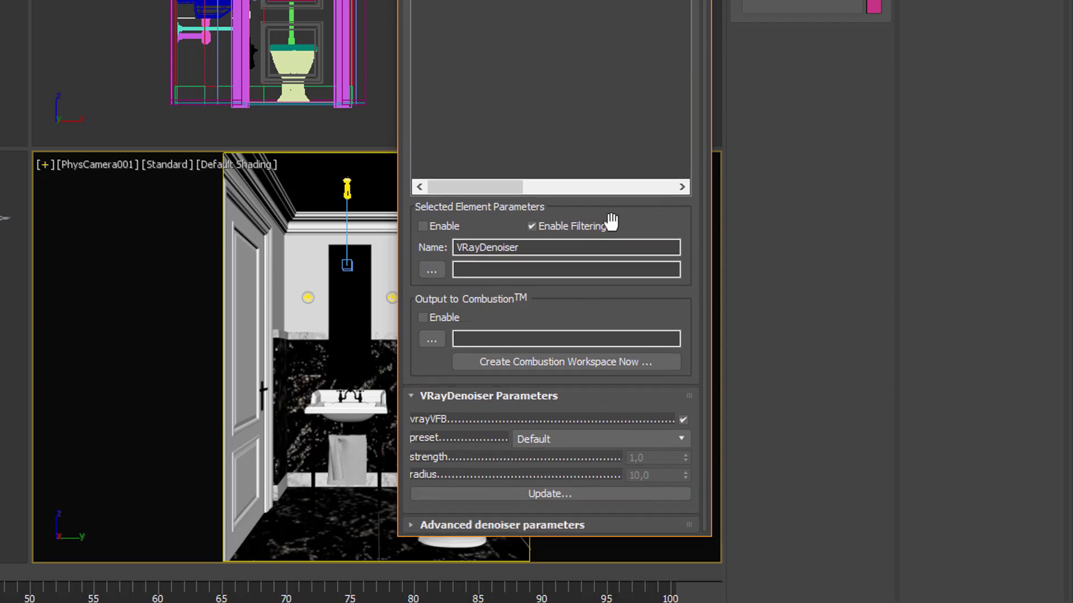
pyautogui.click(545, 439)
pyautogui.click(541, 491)
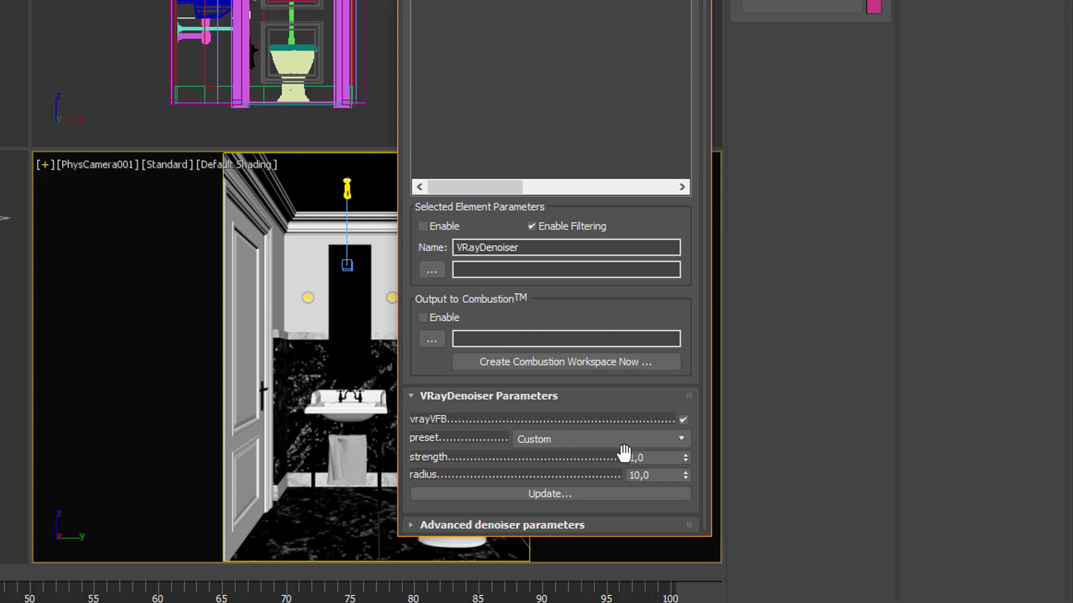
pyautogui.click(582, 440)
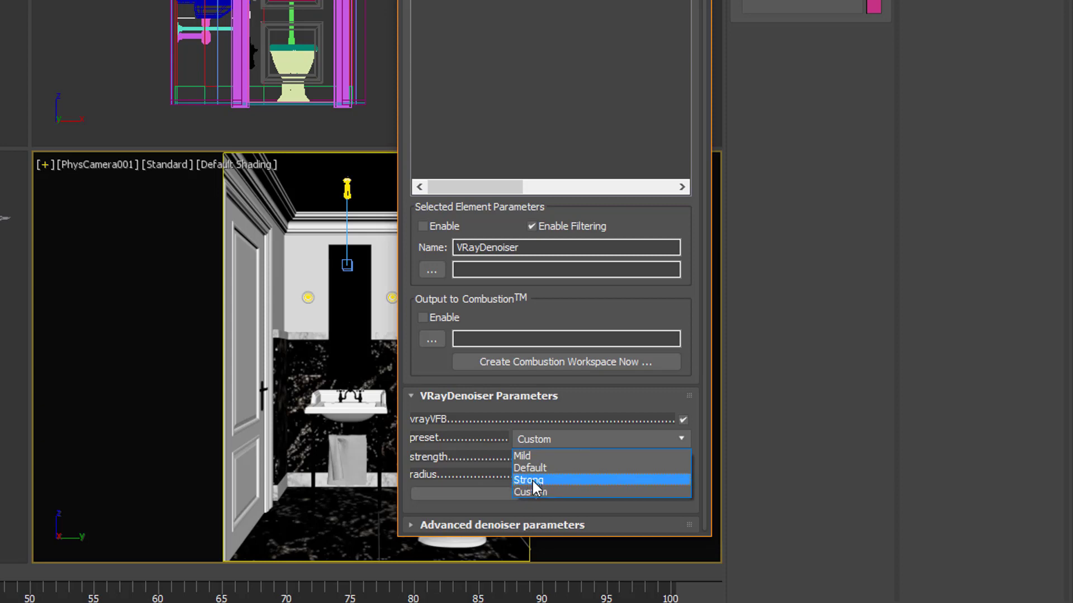
pyautogui.click(533, 480)
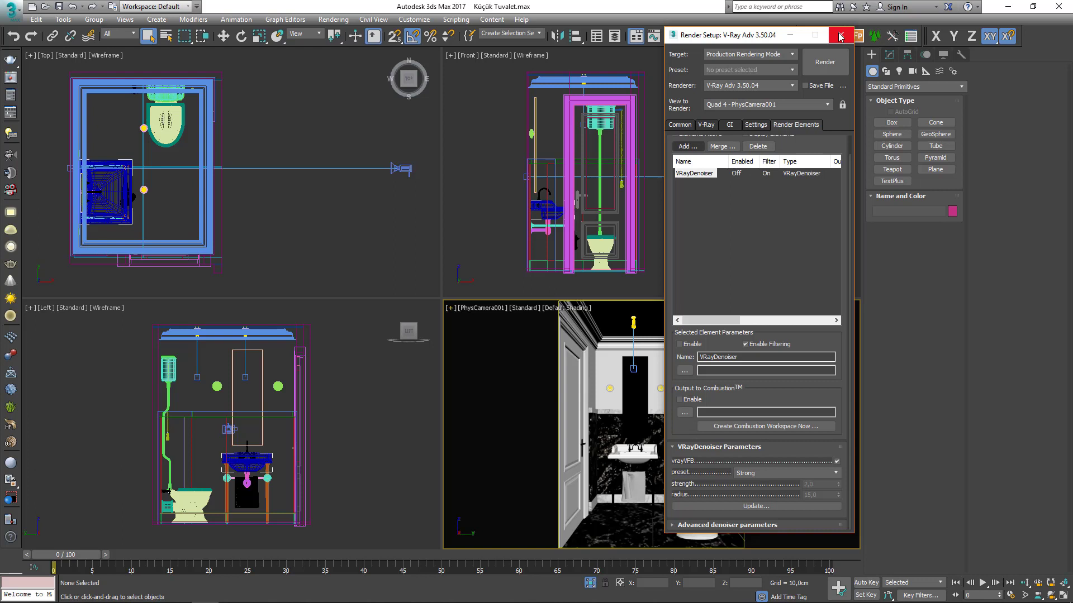
# Render the bathroom camera view into the V-Ray frame buffer with denoising applied
pyautogui.click(813, 63)
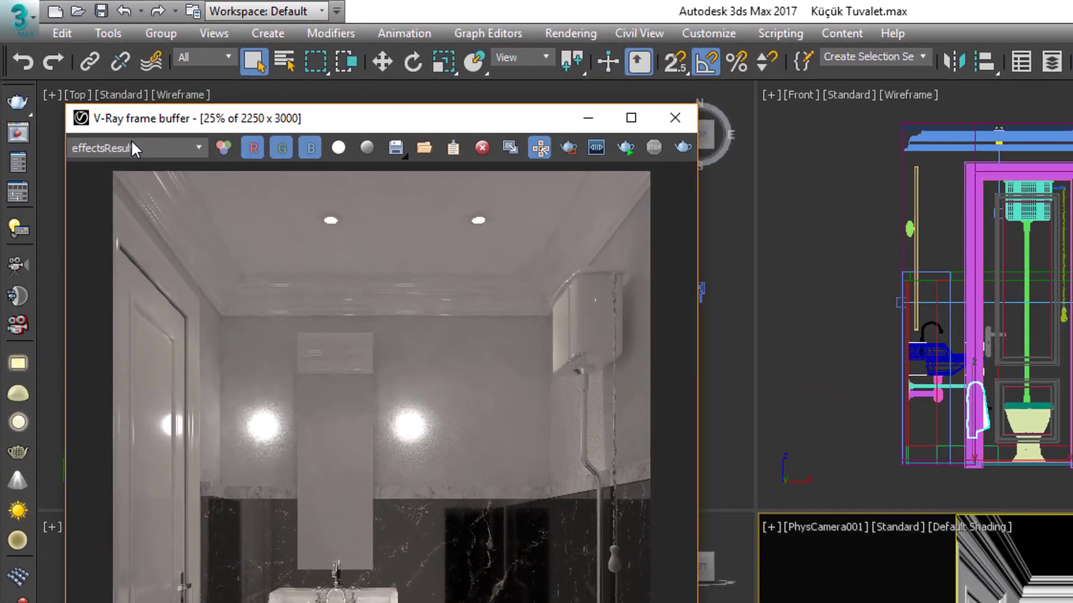
# Show the noisy RGB color channel and zoom to 200% on the door edge
pyautogui.click(132, 141)
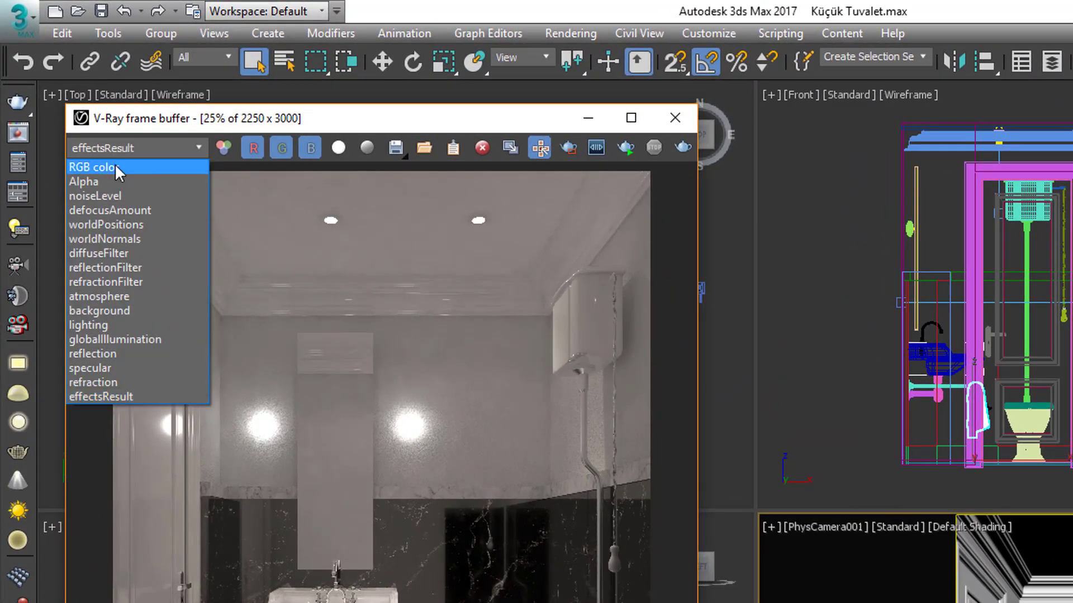
pyautogui.click(115, 164)
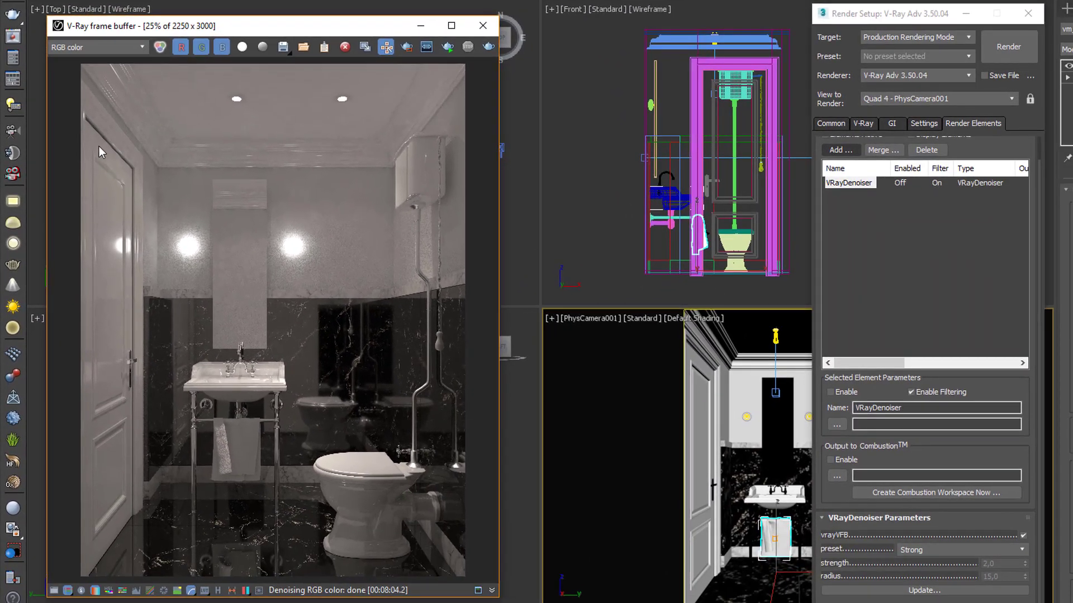
pyautogui.doubleClick(117, 205)
pyautogui.scroll(1, 185, 237)
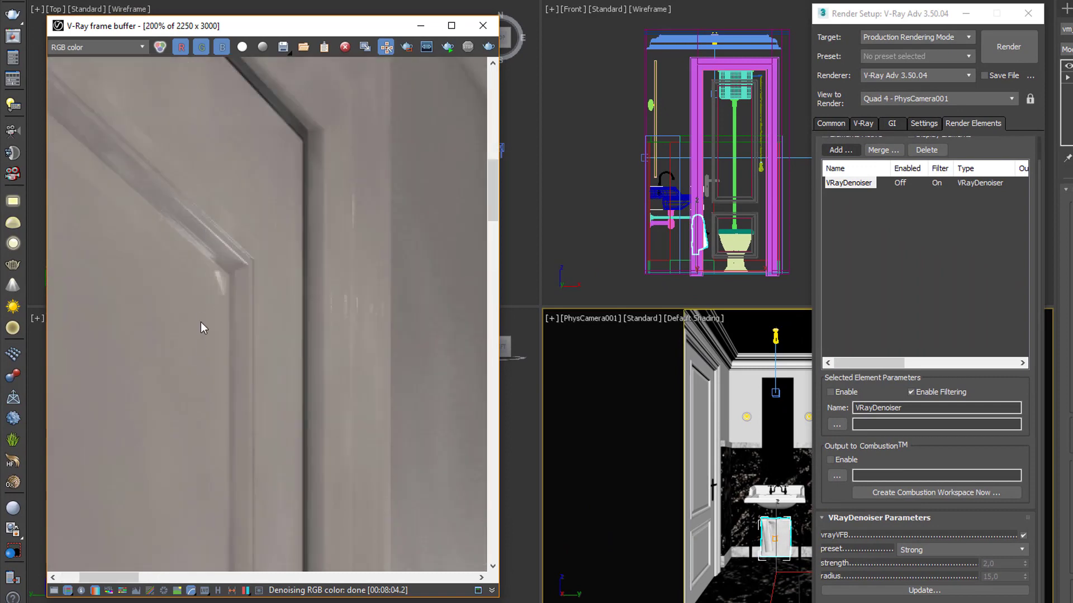
pyautogui.moveTo(218, 280)
pyautogui.mouseDown(button='middle')
pyautogui.moveTo(311, 391)
pyautogui.moveTo(294, 366)
pyautogui.mouseUp(button='middle')
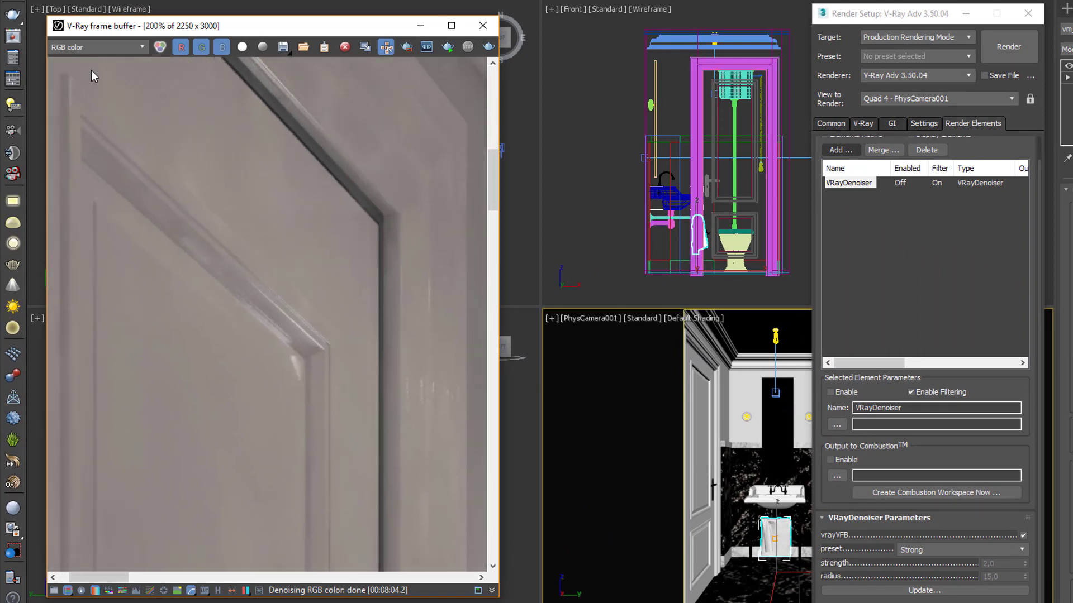
# Toggle between the denoised effectsResult and RGB color, ending on RGB color
pyautogui.click(101, 50)
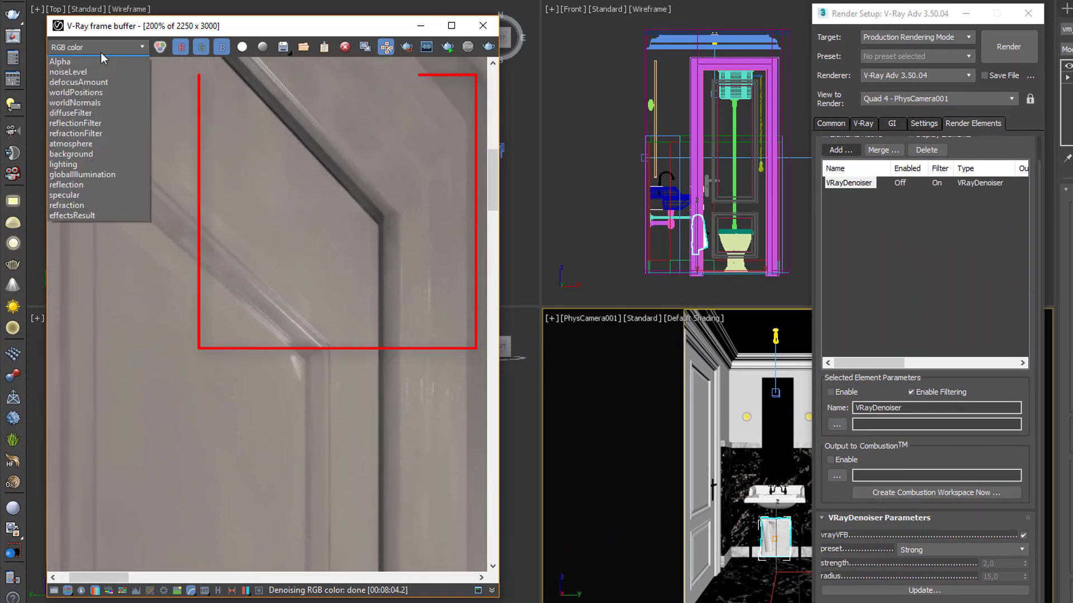
pyautogui.click(75, 226)
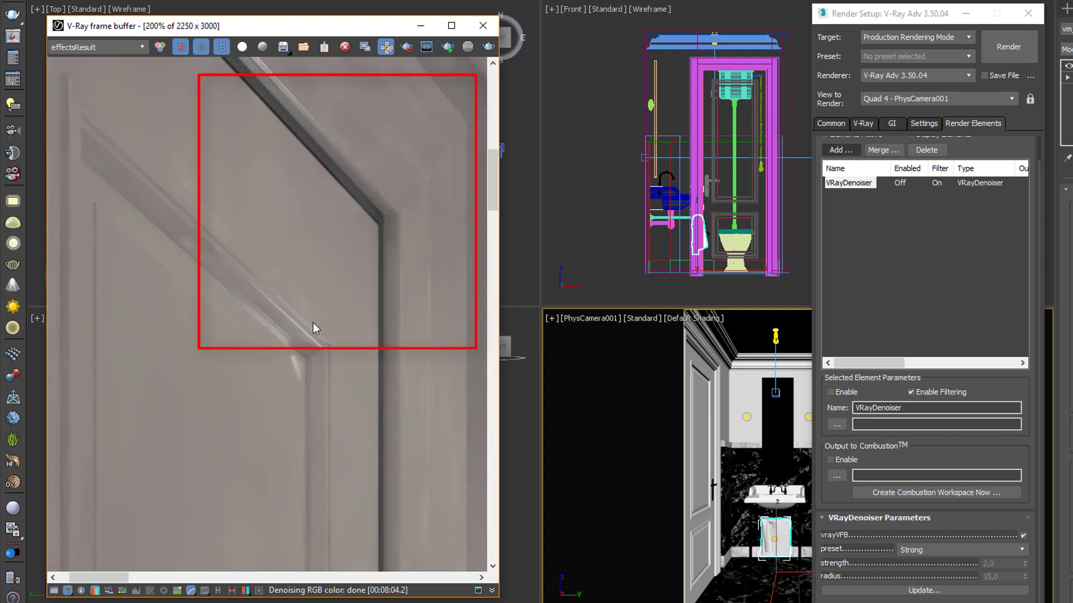
pyautogui.click(95, 51)
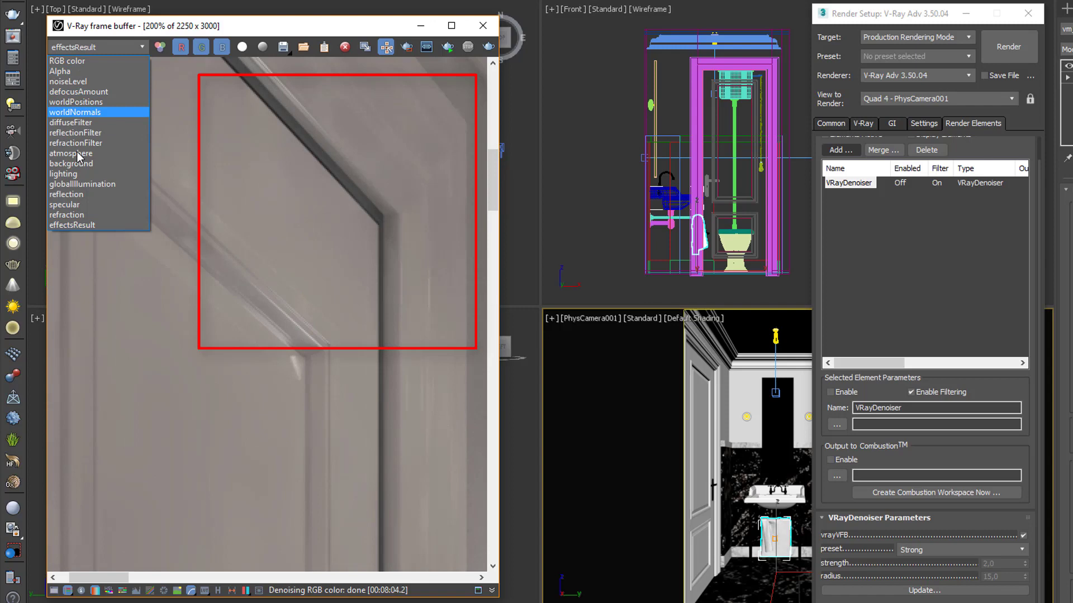
pyautogui.click(75, 65)
pyautogui.click(95, 46)
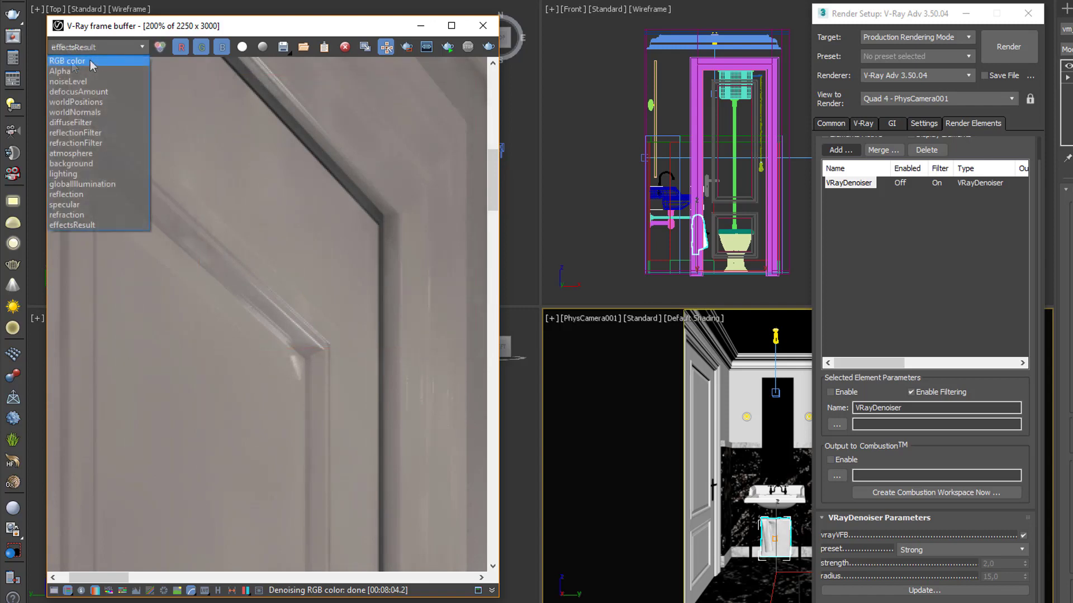
pyautogui.click(73, 65)
pyautogui.scroll(-2, 186, 196)
pyautogui.scroll(-5, 273, 285)
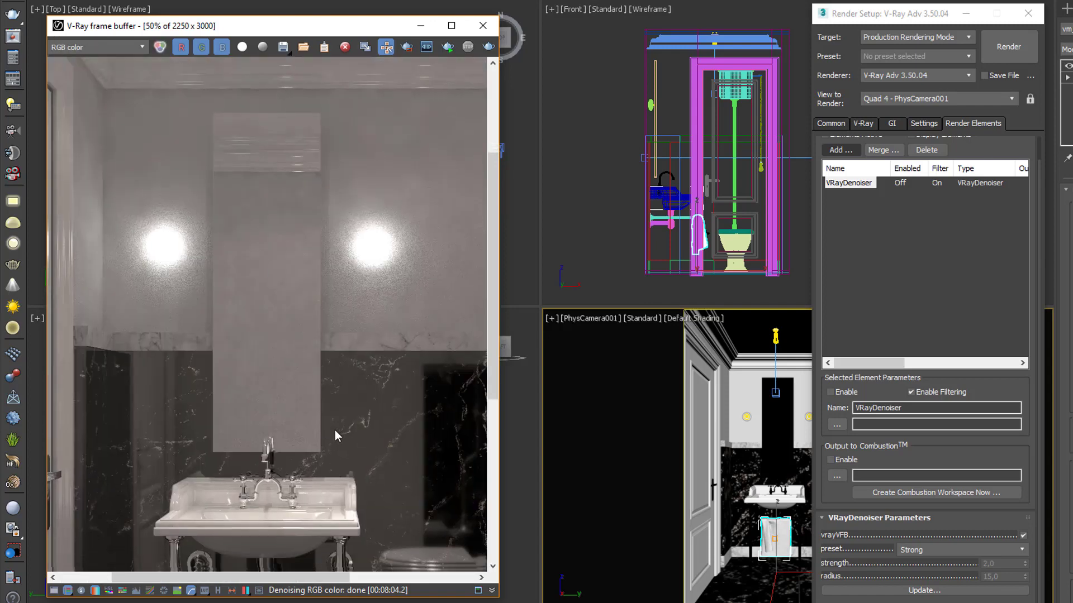
# Zoom into the toilet and display the denoised effectsResult channel
pyautogui.scroll(-4, 287, 395)
pyautogui.scroll(1, 433, 472)
pyautogui.scroll(1, 423, 476)
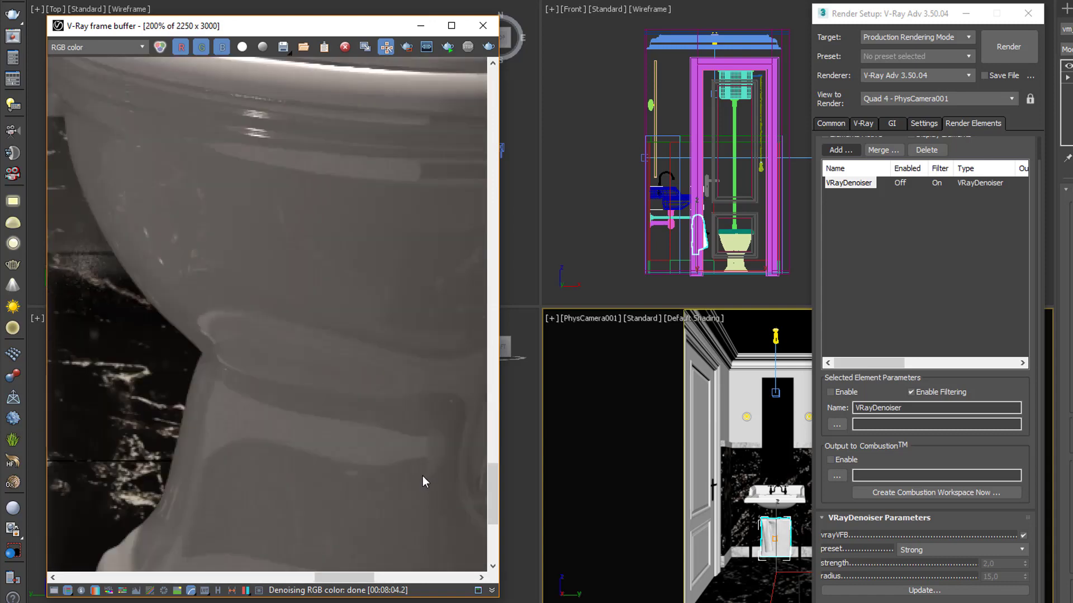
pyautogui.scroll(1, 299, 368)
pyautogui.click(94, 47)
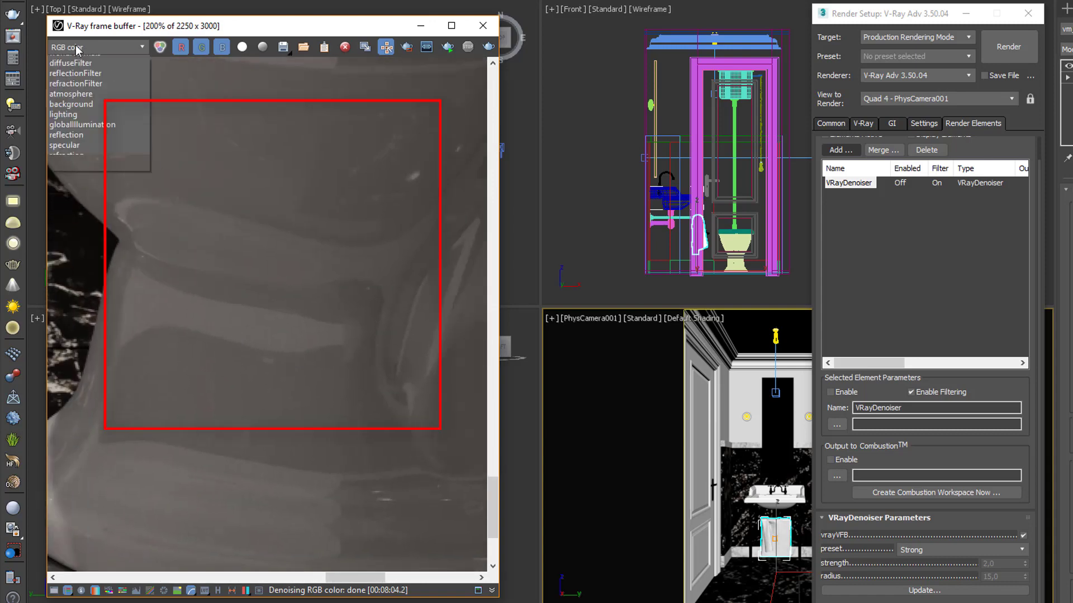
pyautogui.click(78, 226)
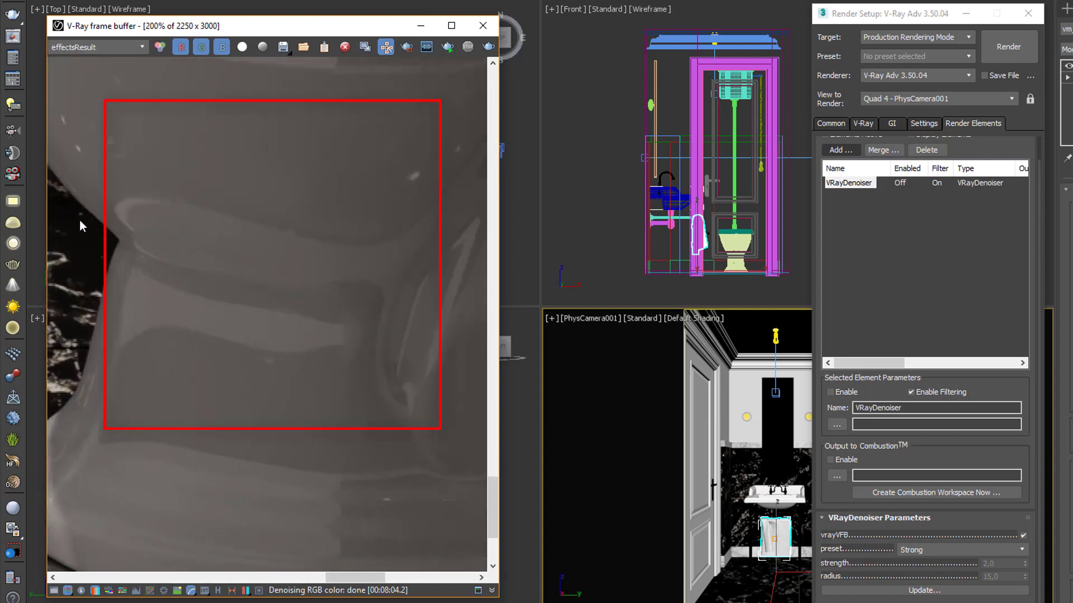
# Compare RGB color and effectsResult on the dark marble floor, keeping effectsResult
pyautogui.scroll(-1, 373, 245)
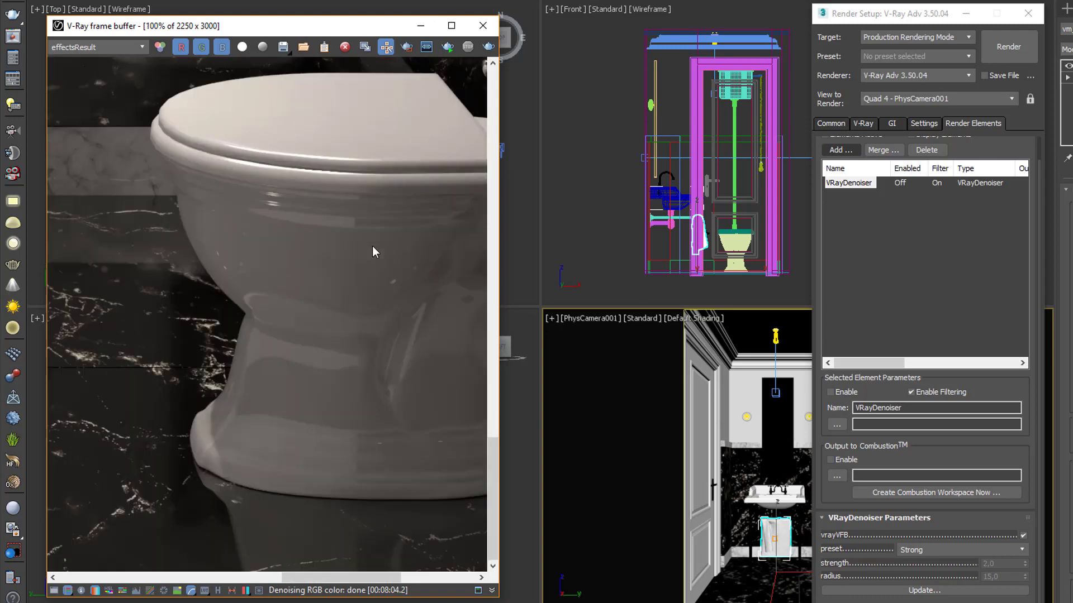
pyautogui.moveTo(164, 344); pyautogui.dragTo(151, 325, button='middle')
pyautogui.scroll(1, 152, 335)
pyautogui.moveTo(155, 368)
pyautogui.mouseDown(button='middle')
pyautogui.moveTo(238, 347)
pyautogui.moveTo(245, 398)
pyautogui.mouseUp(button='middle')
pyautogui.moveTo(261, 450); pyautogui.dragTo(299, 366, button='middle')
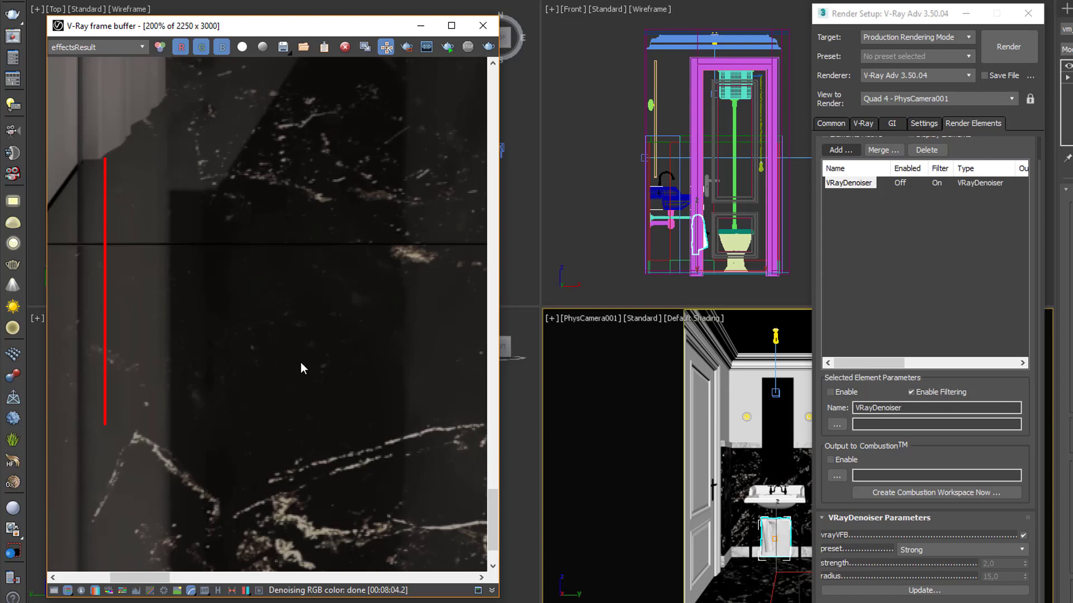
pyautogui.click(84, 48)
pyautogui.click(76, 62)
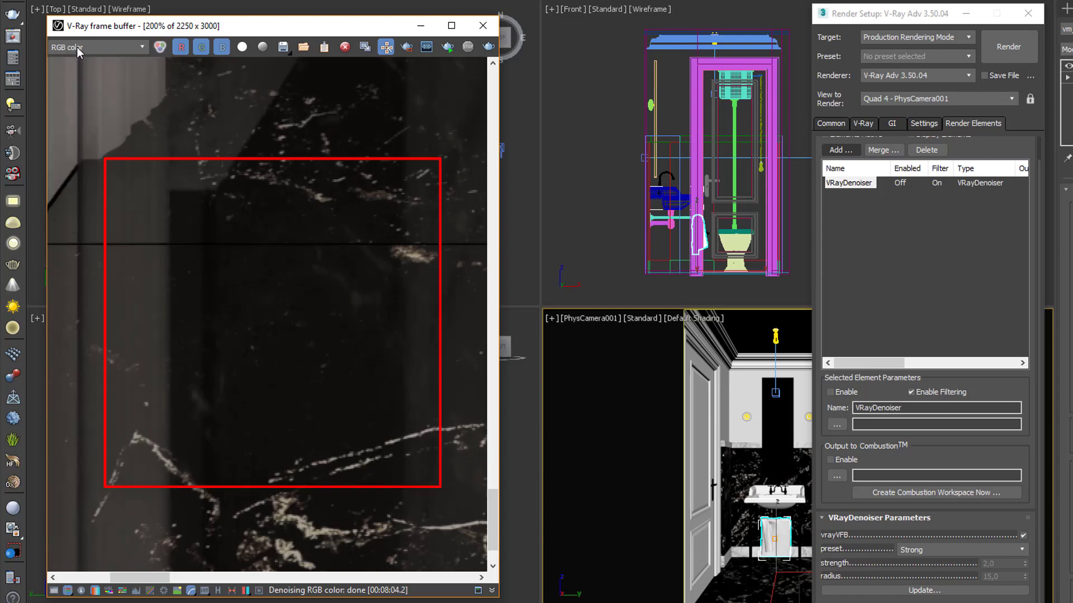
pyautogui.click(76, 48)
pyautogui.click(69, 223)
pyautogui.scroll(-2, 216, 416)
pyautogui.moveTo(101, 354); pyautogui.dragTo(94, 301, button='middle')
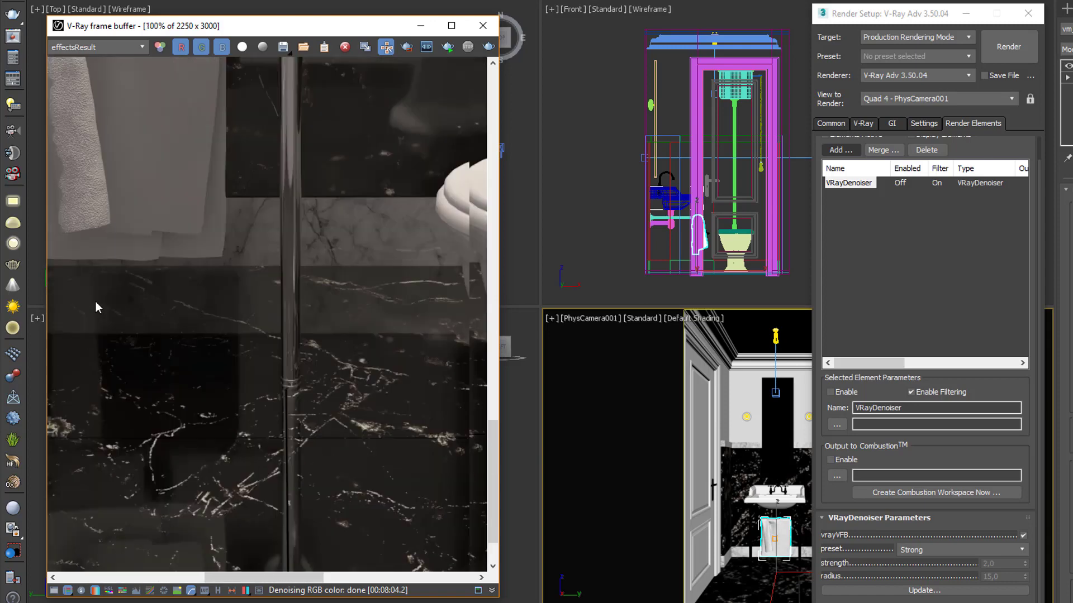
pyautogui.scroll(3, 275, 120)
pyautogui.moveTo(312, 252)
pyautogui.mouseDown(button='middle')
pyautogui.moveTo(266, 312)
pyautogui.moveTo(298, 432)
pyautogui.mouseUp(button='middle')
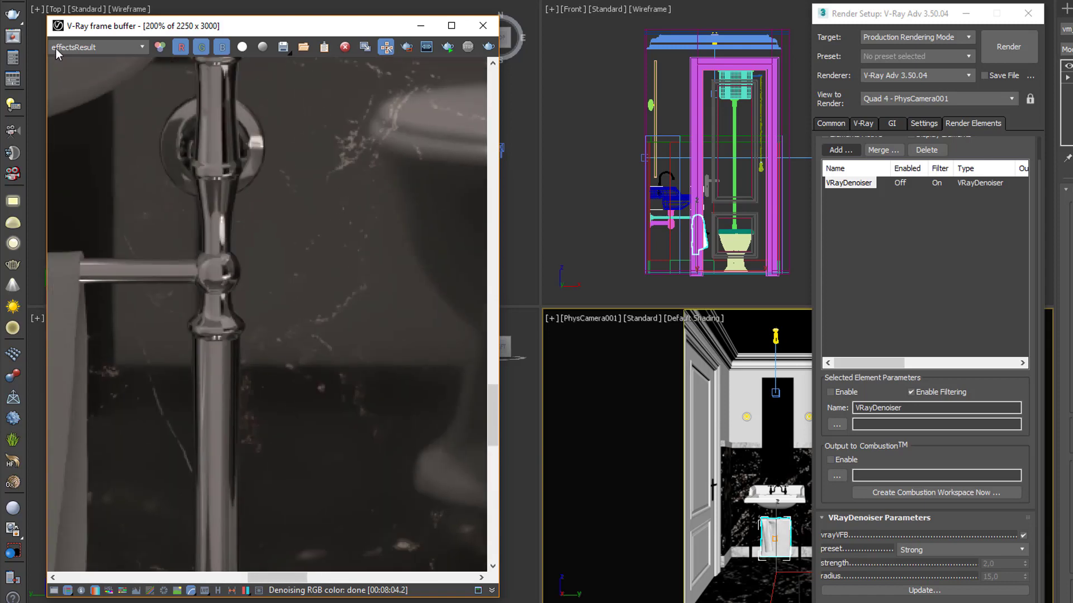
pyautogui.click(83, 46)
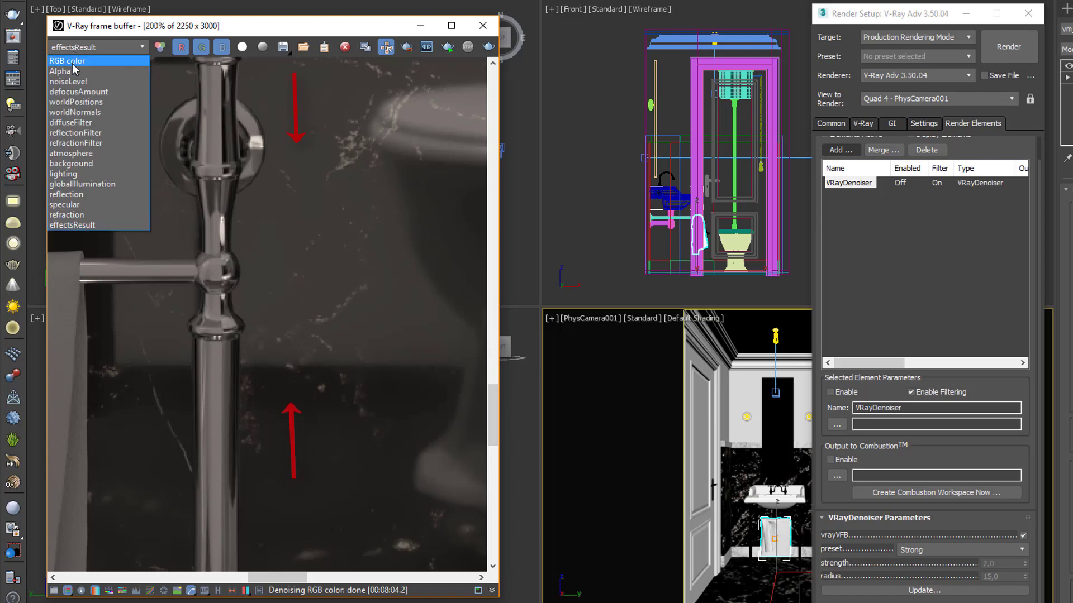
pyautogui.click(97, 48)
pyautogui.click(70, 225)
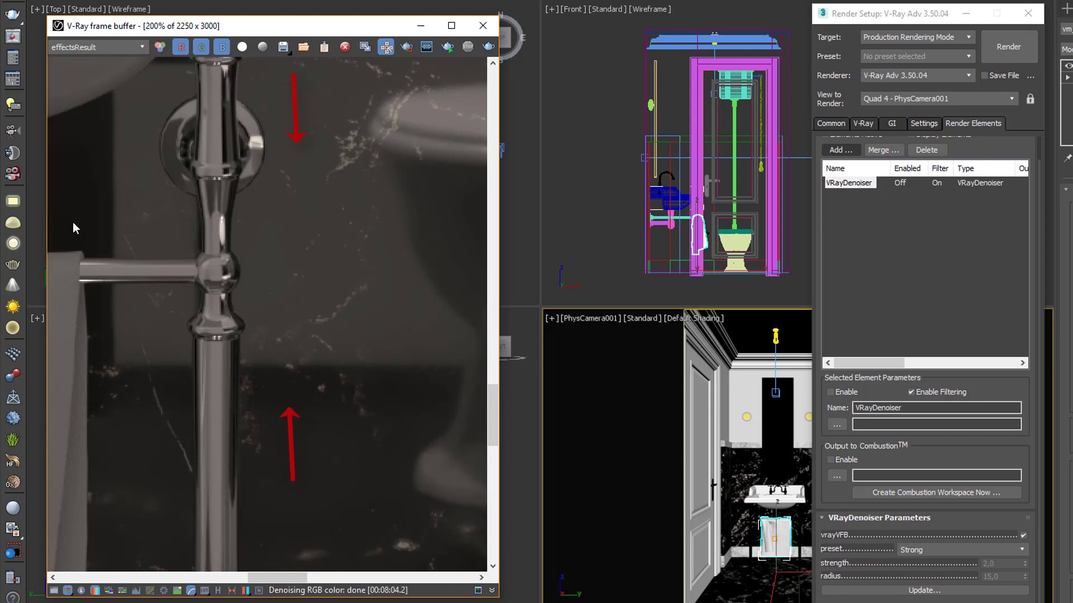
pyautogui.click(104, 50)
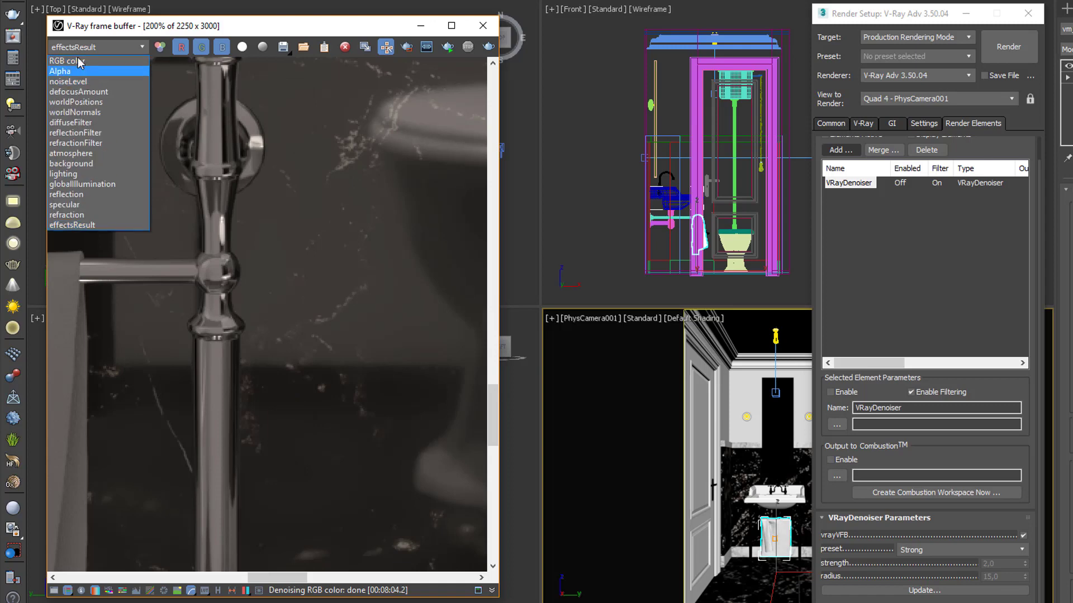
pyautogui.click(97, 47)
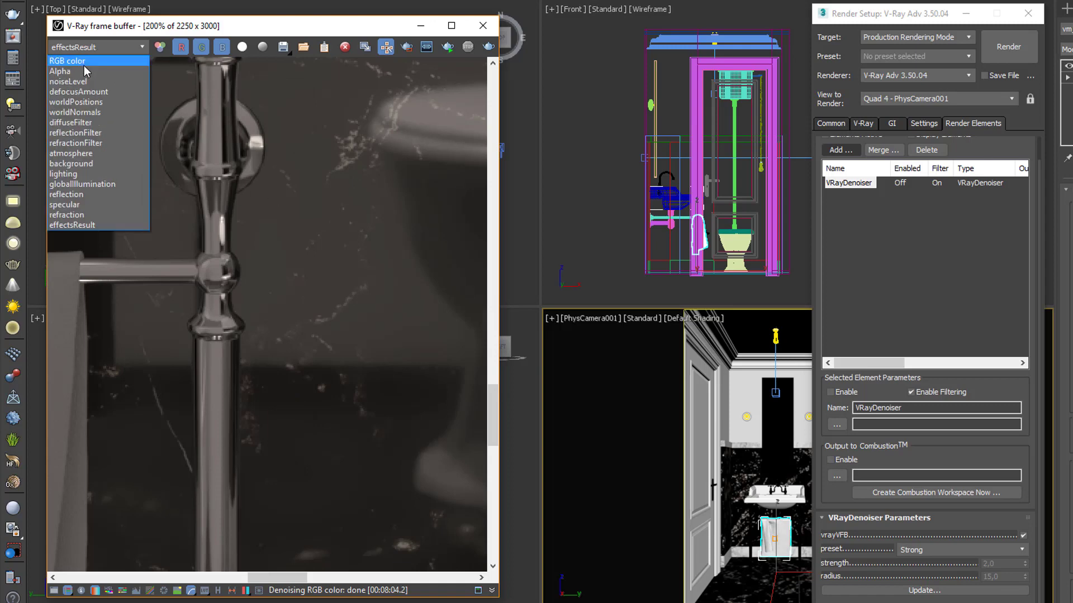
pyautogui.click(83, 66)
pyautogui.scroll(-4, 226, 217)
pyautogui.scroll(1, 402, 195)
pyautogui.scroll(1, 392, 241)
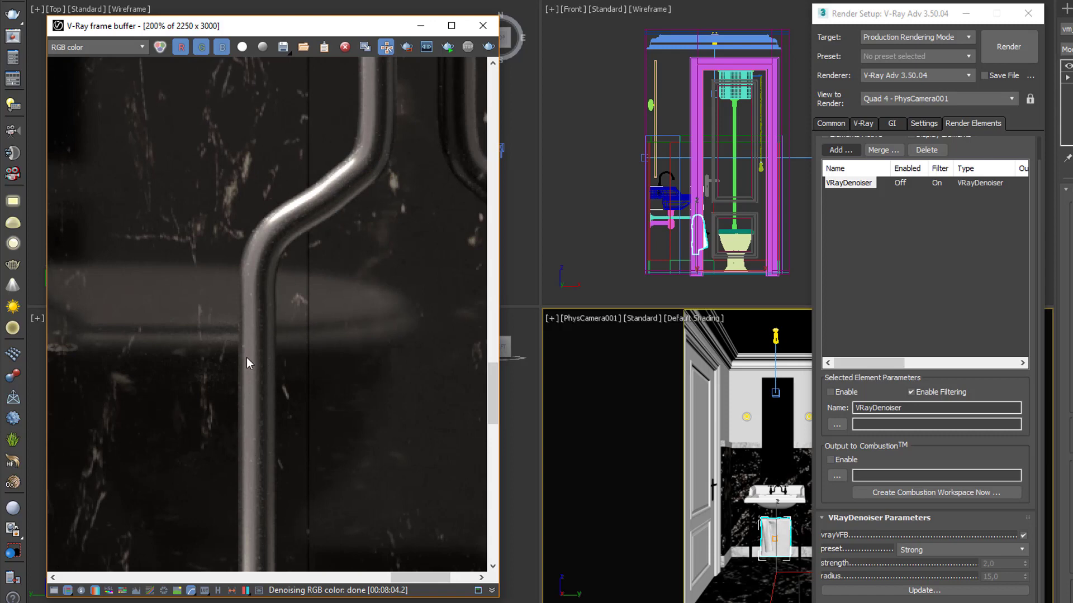
pyautogui.click(115, 50)
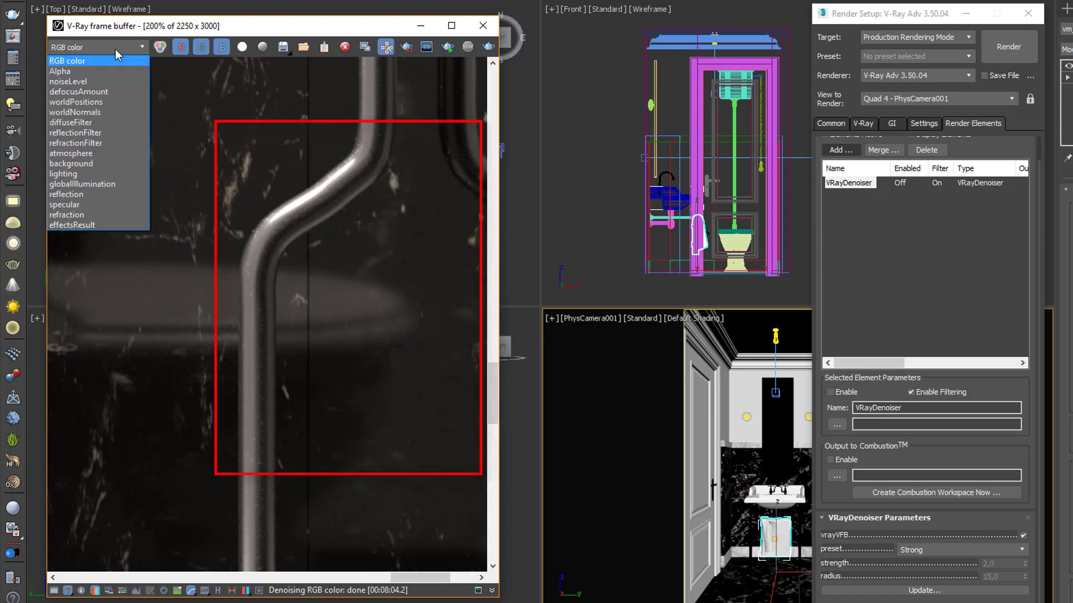
pyautogui.click(75, 226)
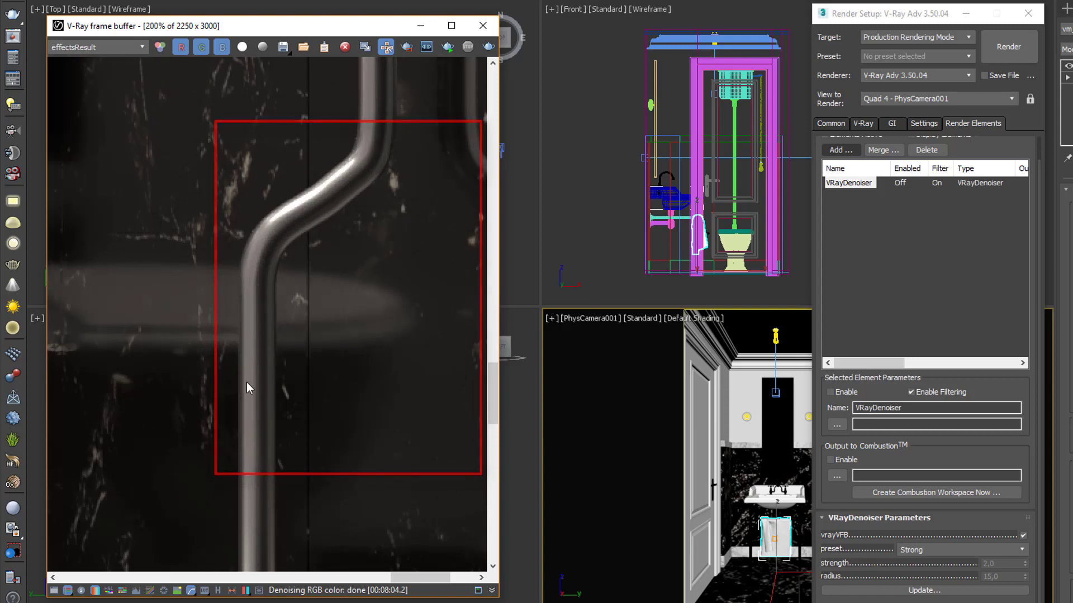
pyautogui.scroll(3, 256, 227)
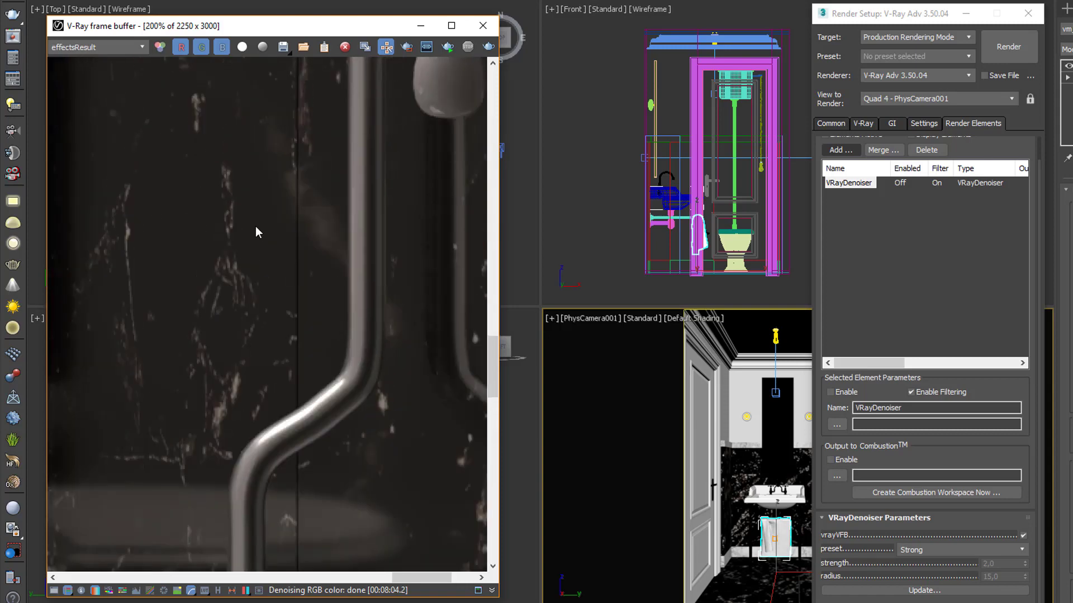
pyautogui.click(89, 50)
pyautogui.click(79, 64)
pyautogui.click(73, 50)
pyautogui.click(76, 226)
pyautogui.scroll(-2, 262, 331)
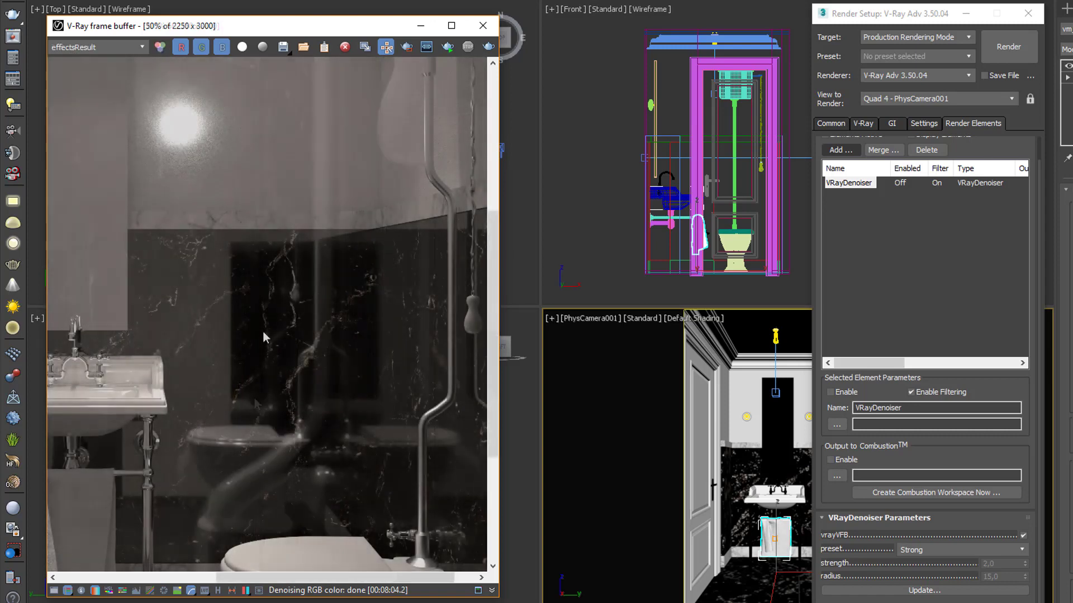